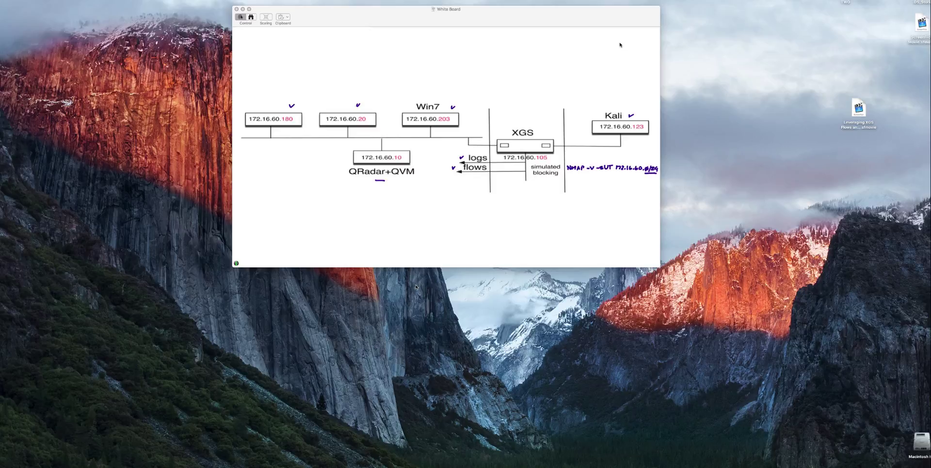
In the Kali VM, run the nmap -v -sTU scan of 172.16.60.0/24
key("super+Tab")
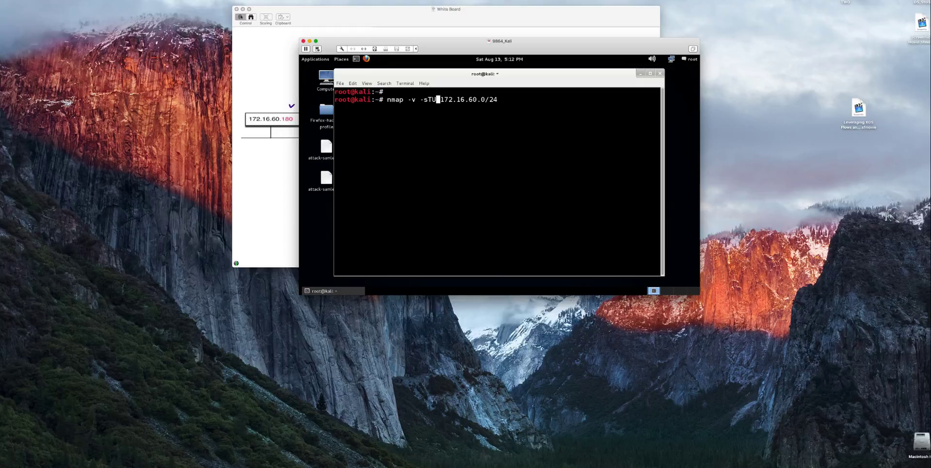
key("Return")
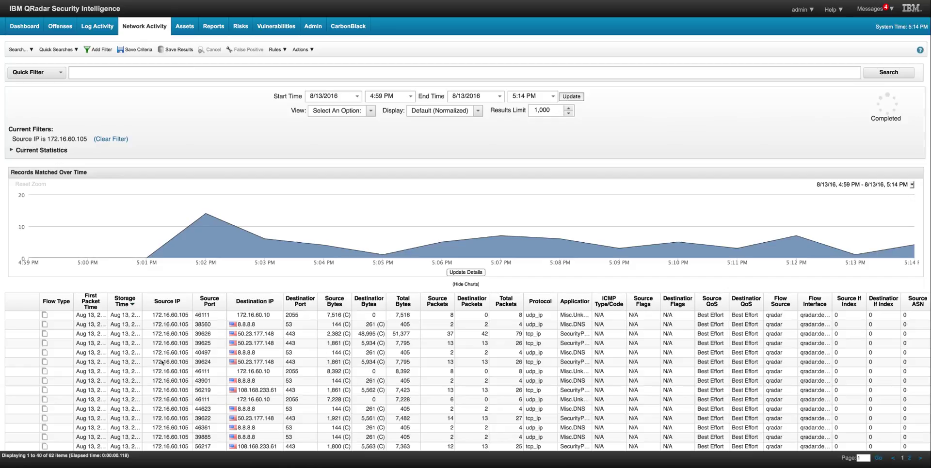
Review the Network Activity flows from source IP 172.16.60.105
mouse_move(163, 362)
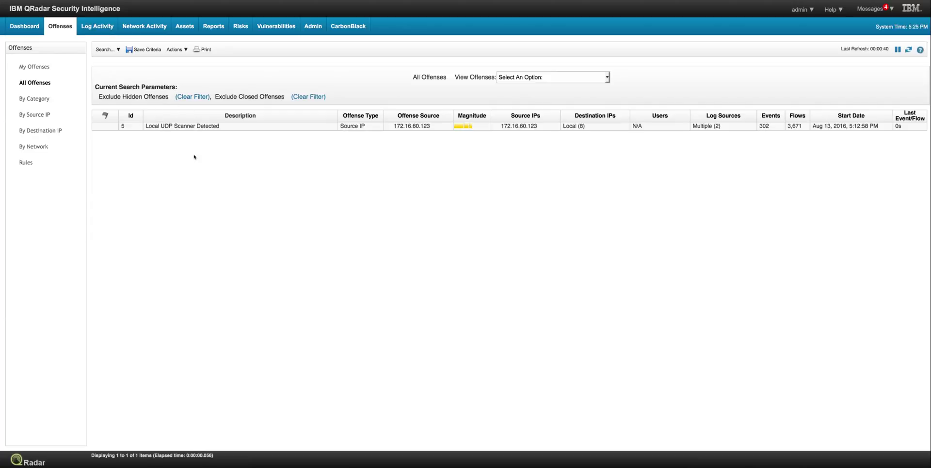
Open offense 5, Local UDP Scanner Detected from 172.16.60.123
double_click(178, 127)
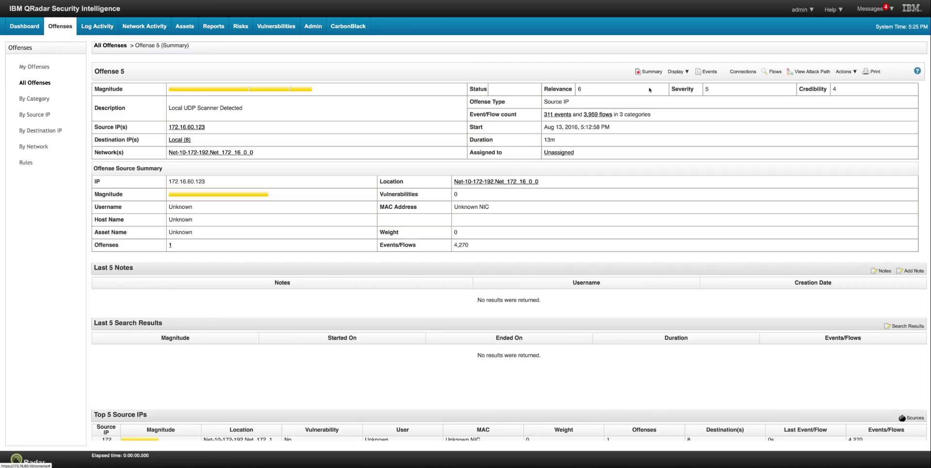
List the rules behind offense 5 and open Local L2L UDP Scanner in the Rule Wizard
left_click(675, 72)
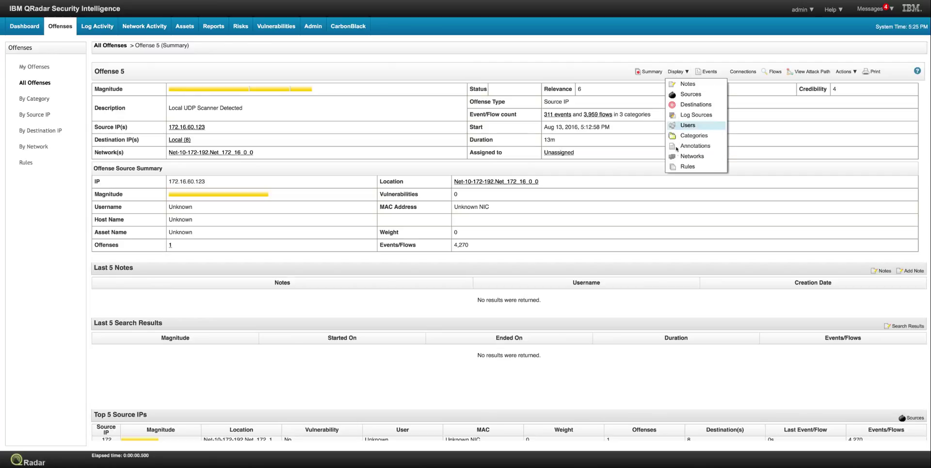
left_click(687, 166)
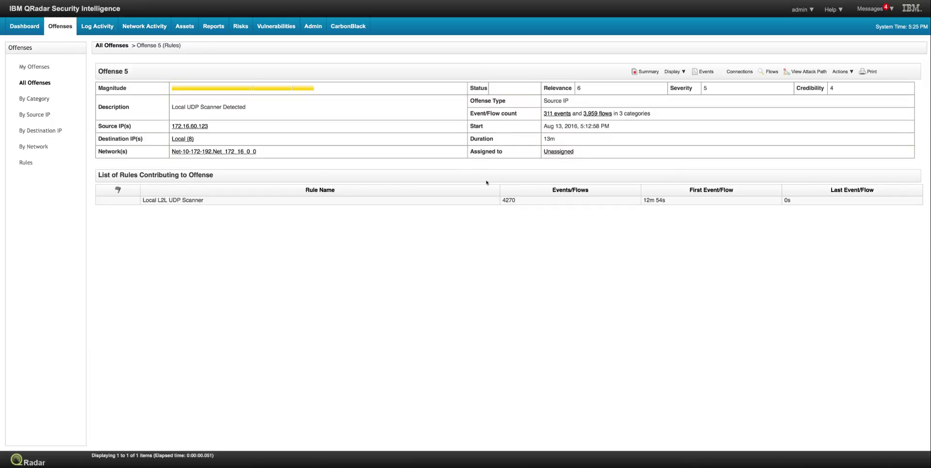
left_click(197, 201)
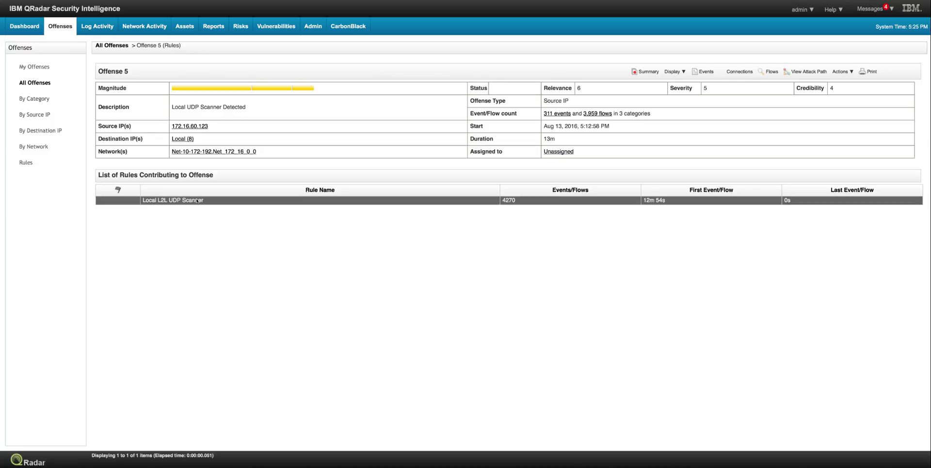
double_click(198, 200)
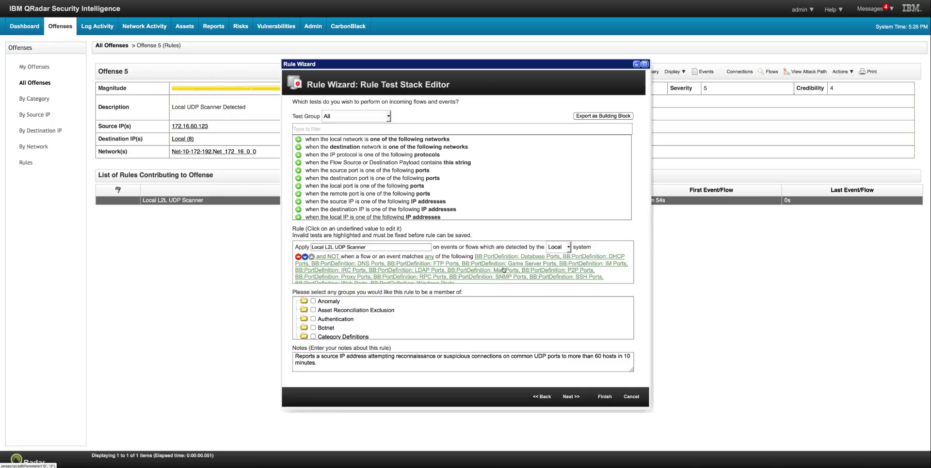
Look over the Local L2L UDP Scanner rule tests, then discard the editor without saving
scroll(503, 270, "down", 3)
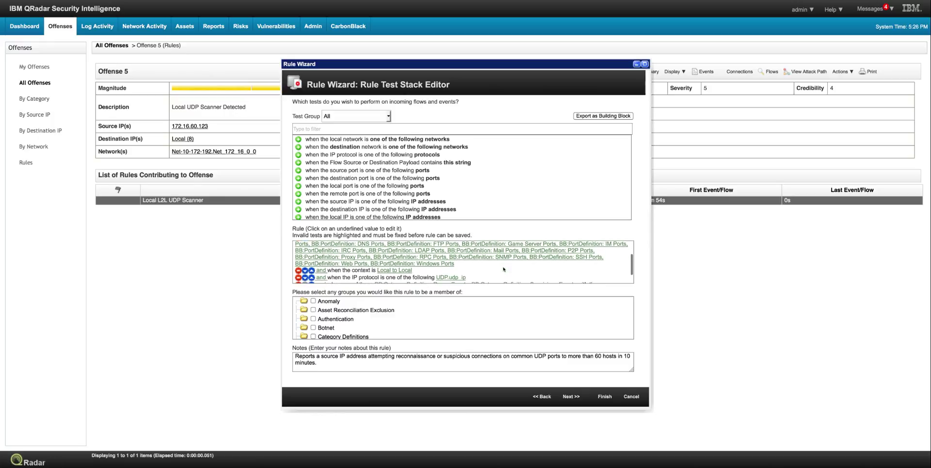
scroll(503, 270, "down", 2)
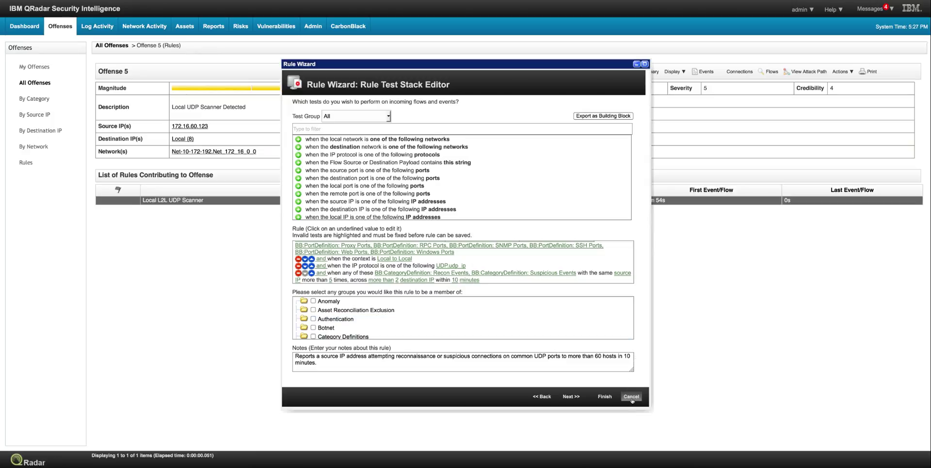
left_click(631, 397)
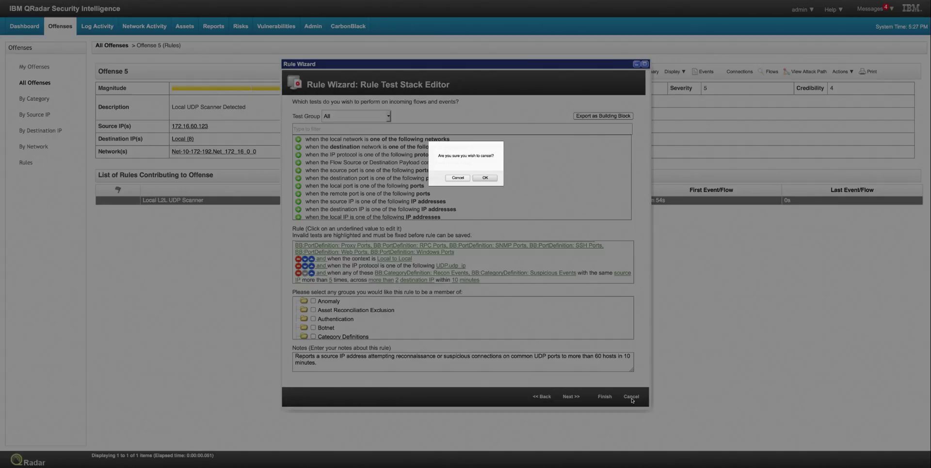
left_click(485, 178)
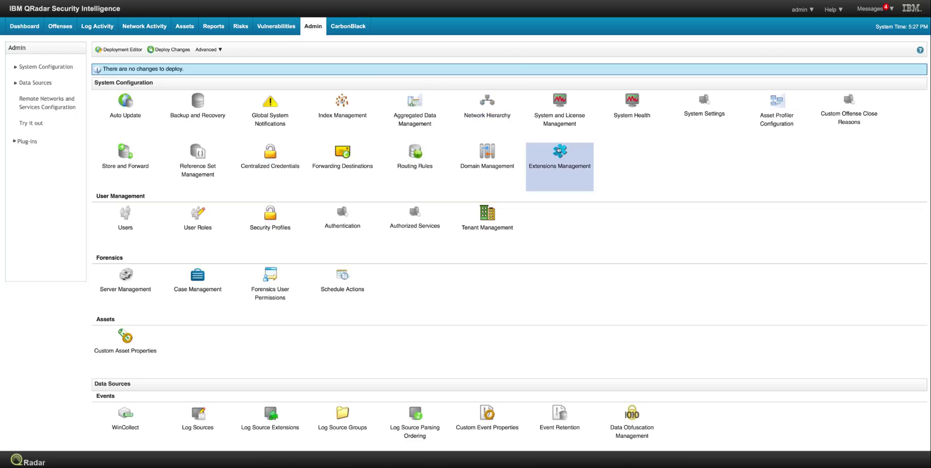
In Extensions Management, expand the IBM Security Reconnaissance Content extension's details
left_click(558, 151)
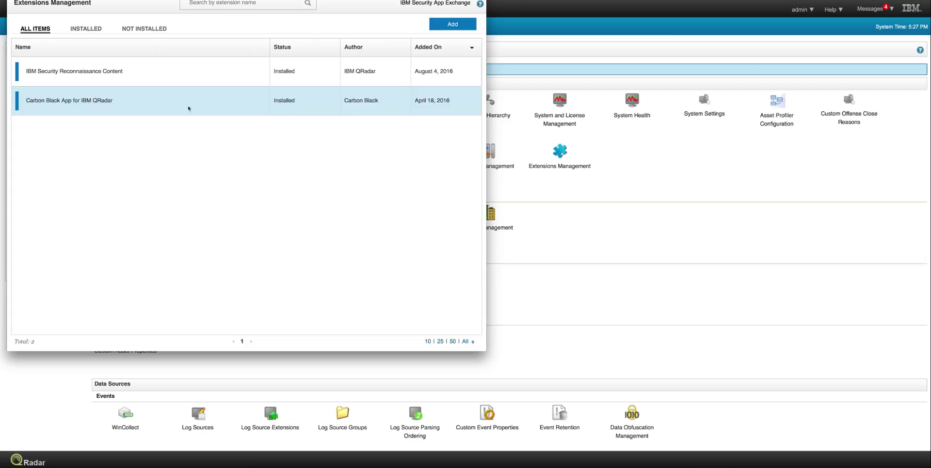
left_click(125, 78)
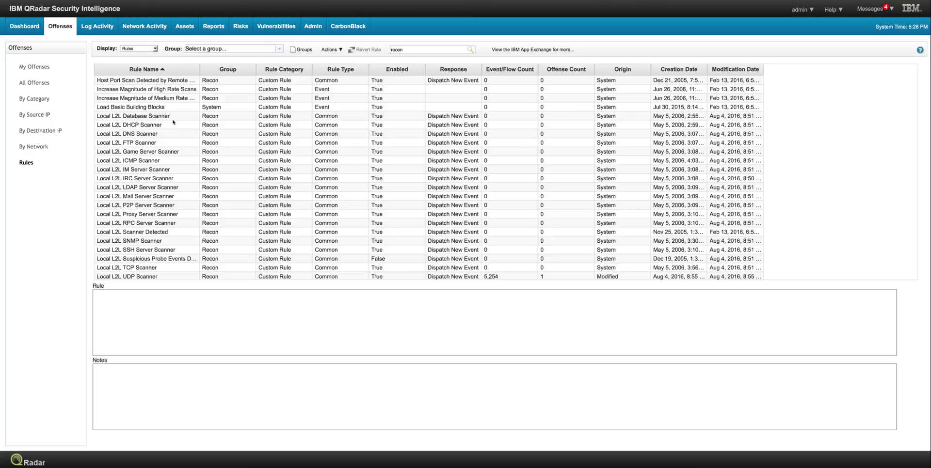
scroll(187, 129, "down", 5)
scroll(186, 128, "down", 4)
scroll(187, 129, "down", 4)
scroll(186, 128, "down", 4)
scroll(186, 128, "down", 5)
scroll(186, 129, "down", 5)
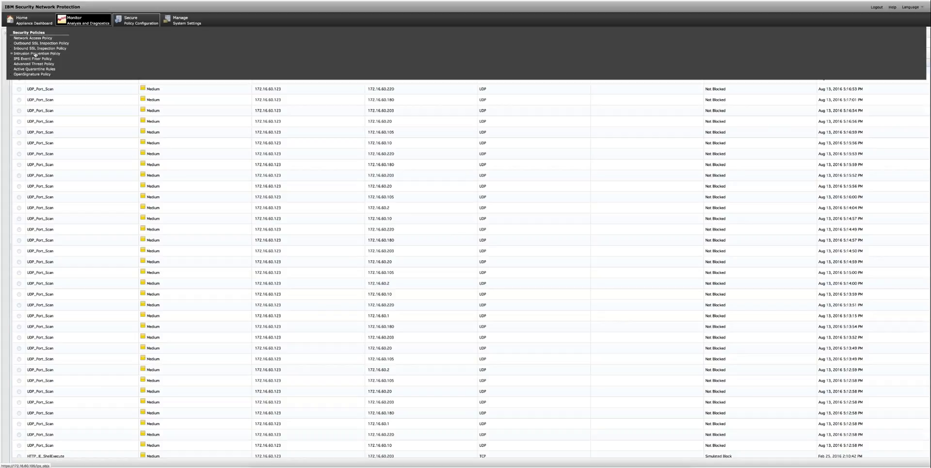
List the Default IPS policy signatures 100 per page and bring up the list's filter settings
left_click(35, 55)
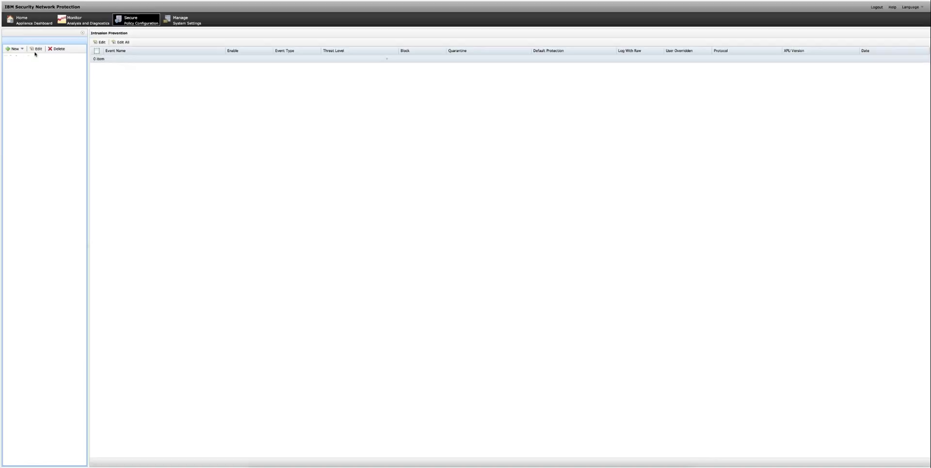
left_click(35, 79)
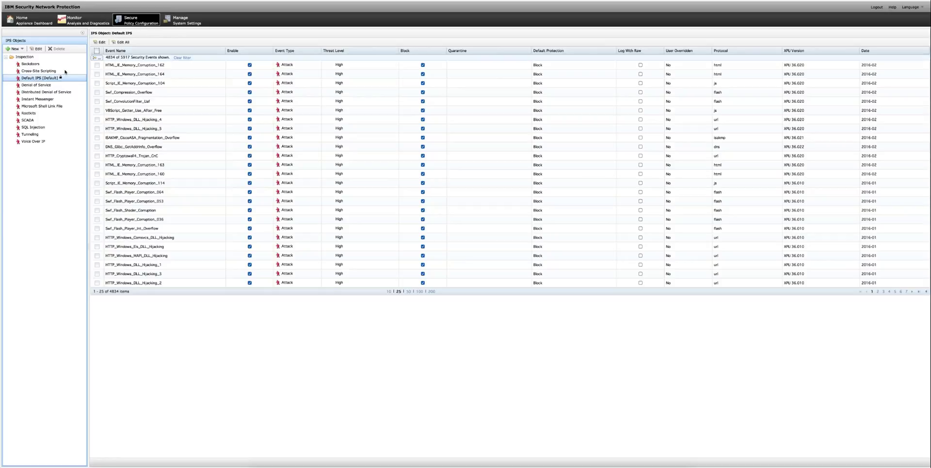
mouse_move(66, 72)
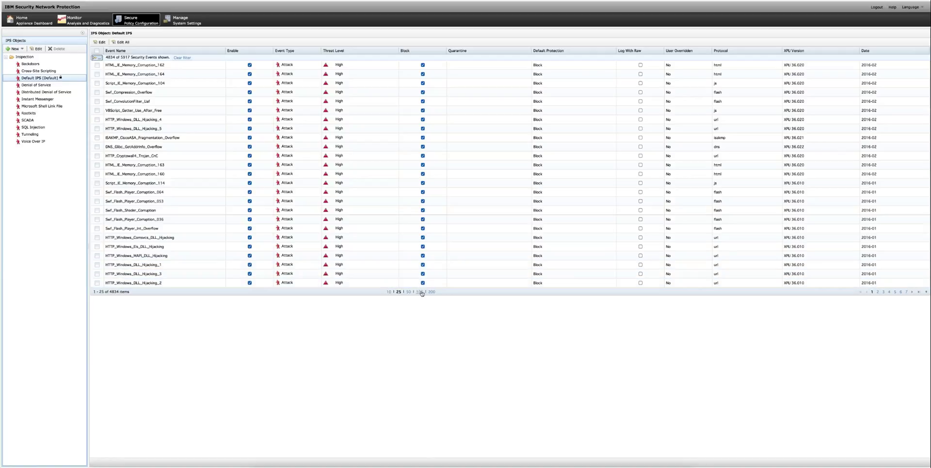
left_click(421, 292)
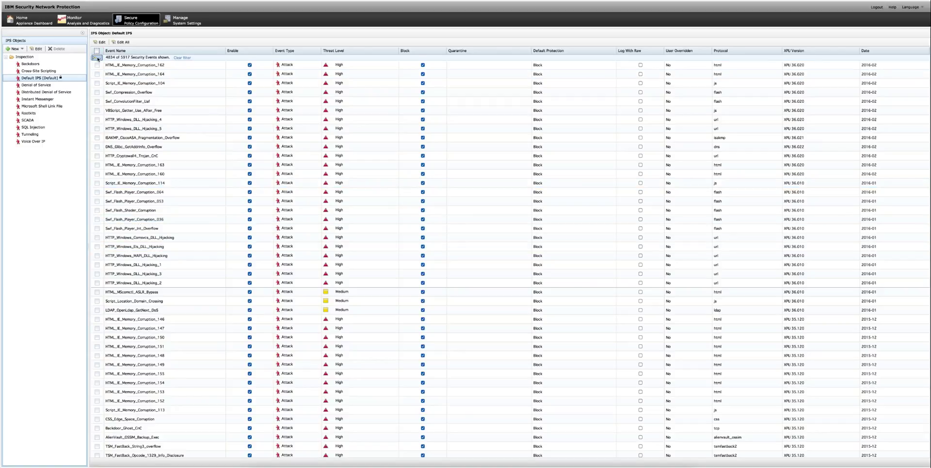
left_click(99, 58)
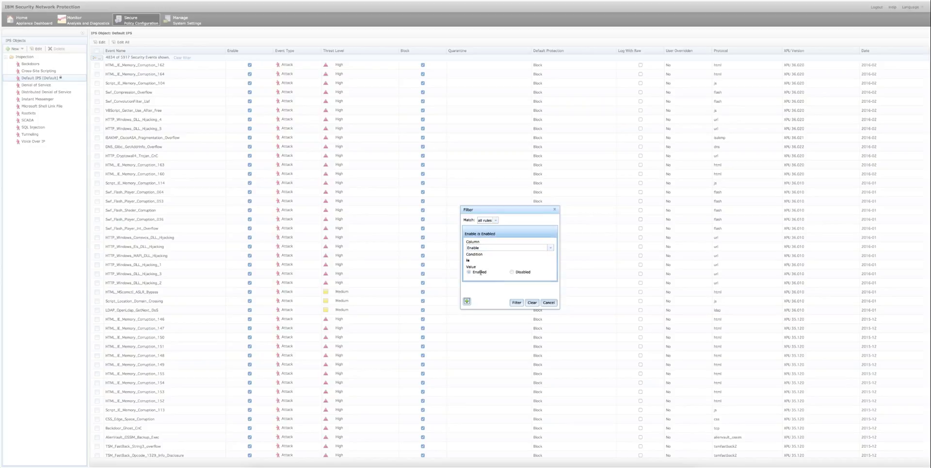
Filter the Default IPS signatures to Event Name contains 'scan', leaving 59 events
left_click(549, 248)
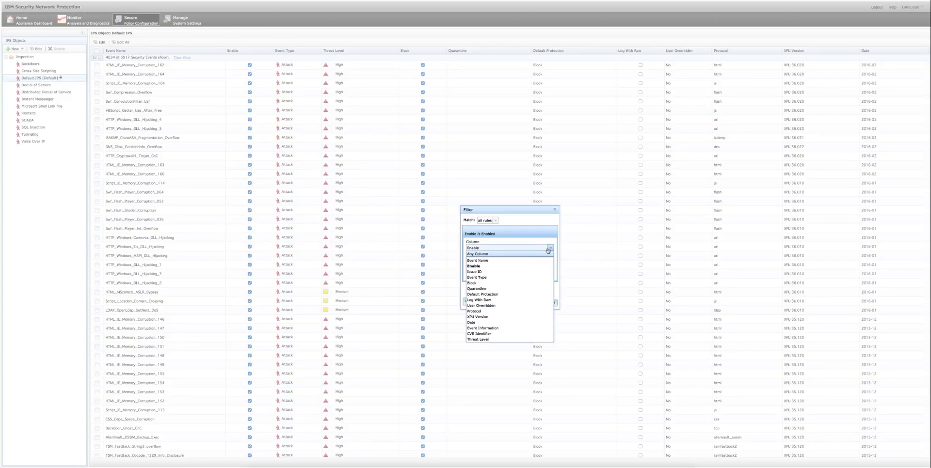
left_click(506, 260)
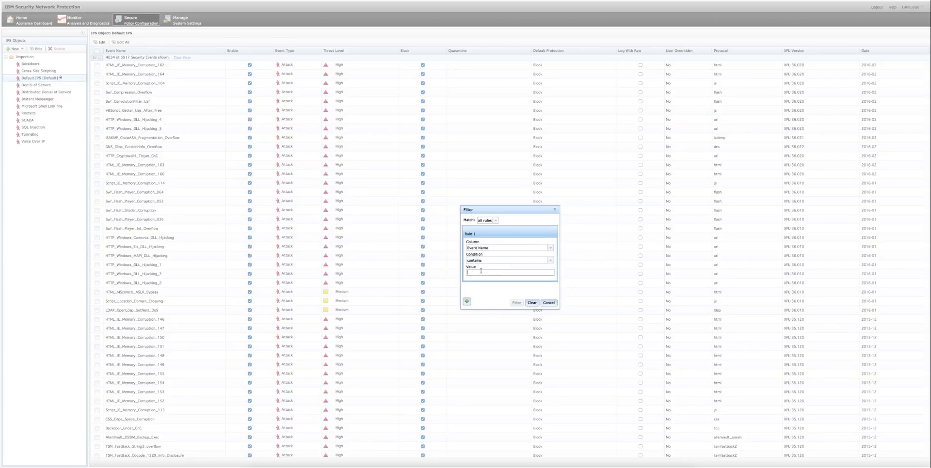
type("scan")
left_click(517, 303)
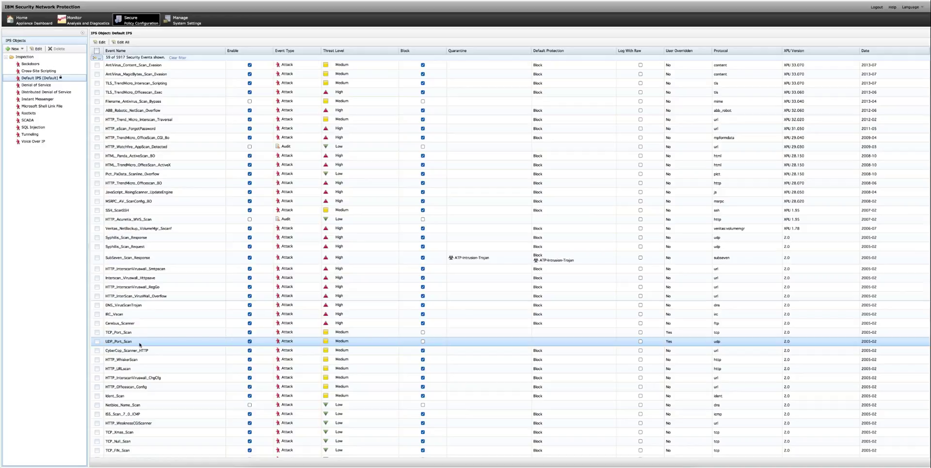
Bring the network diagram whiteboard to the front
key("super+Tab")
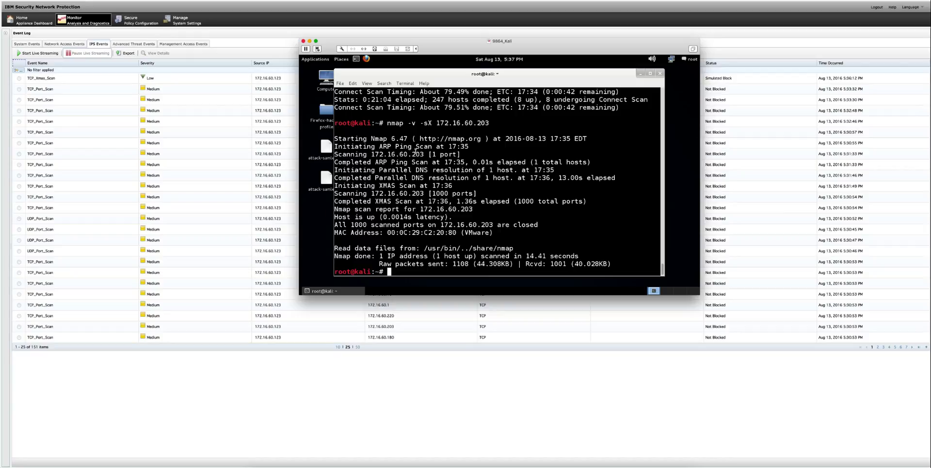
Close the Kali window and select the TCP_Xmas_Scan event to 172.16.60.203
left_click(208, 108)
left_click(92, 78)
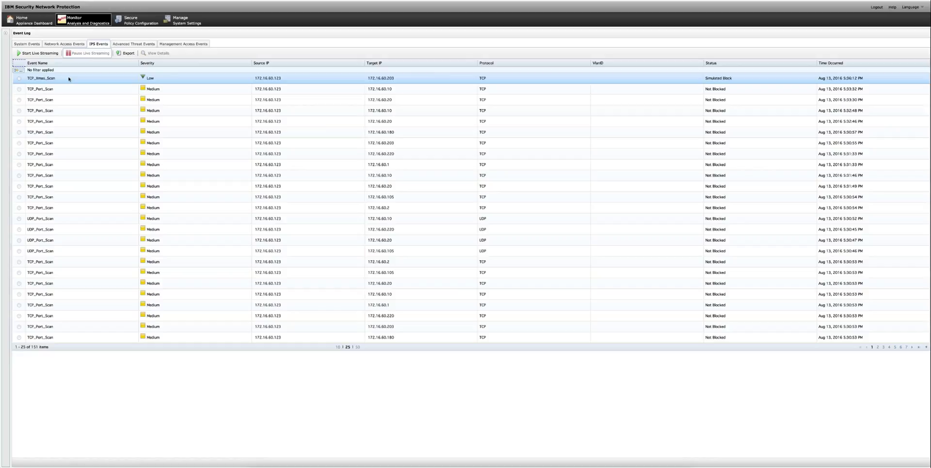